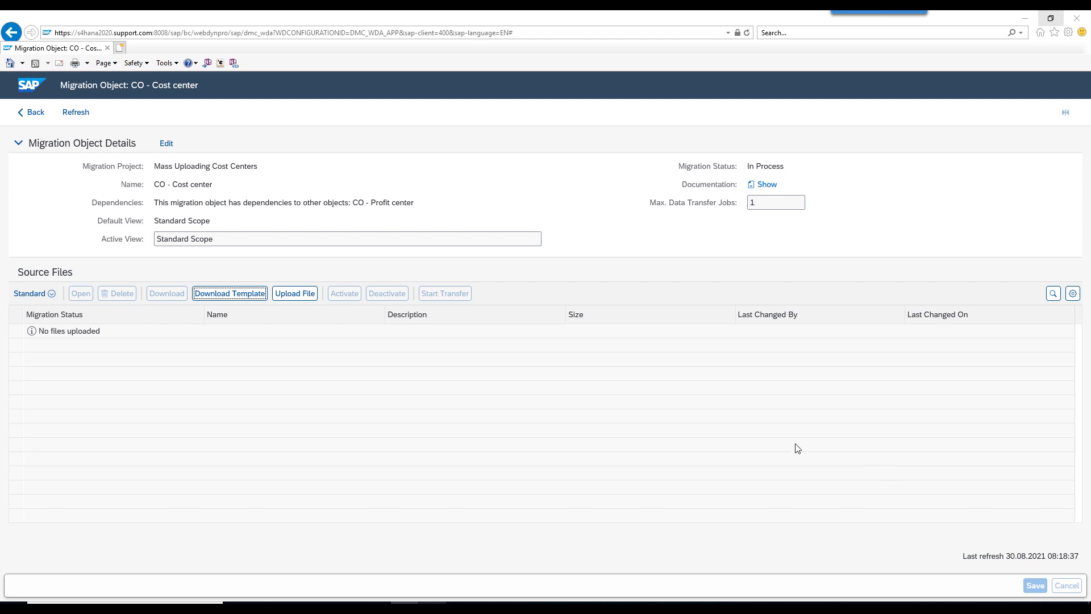
- Start a source file upload for the cost center migration object and choose the file EN_CO - Cost center (1)
left_click(300, 294)
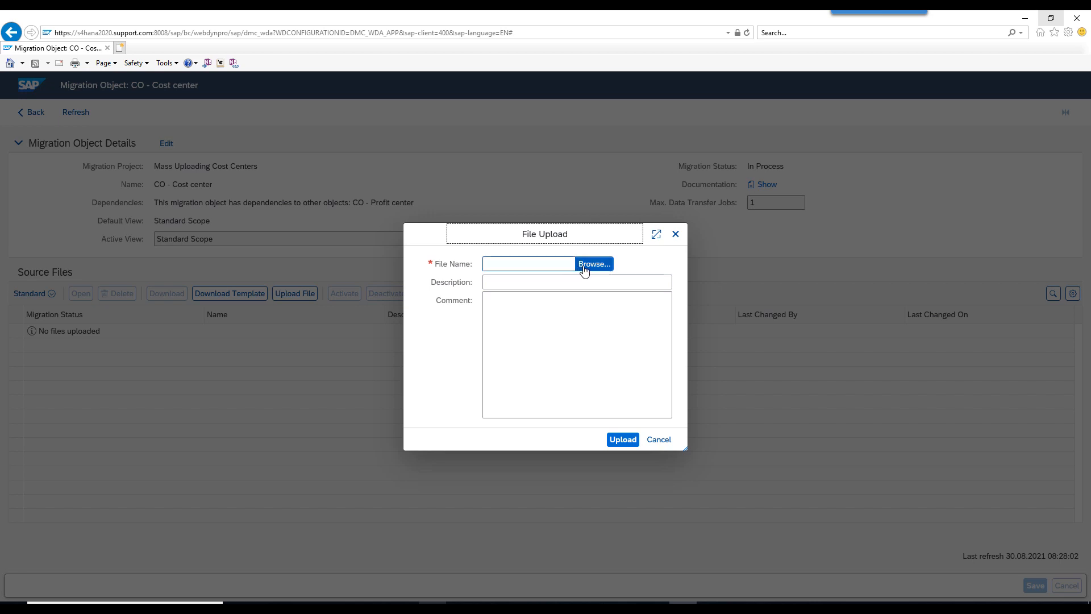
left_click(584, 265)
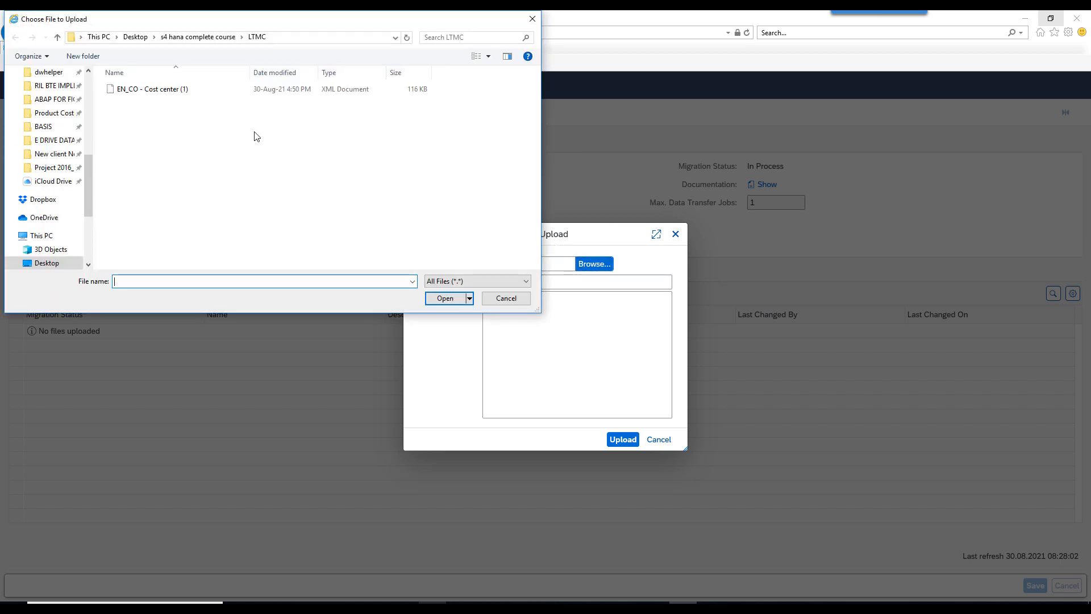
left_click(138, 89)
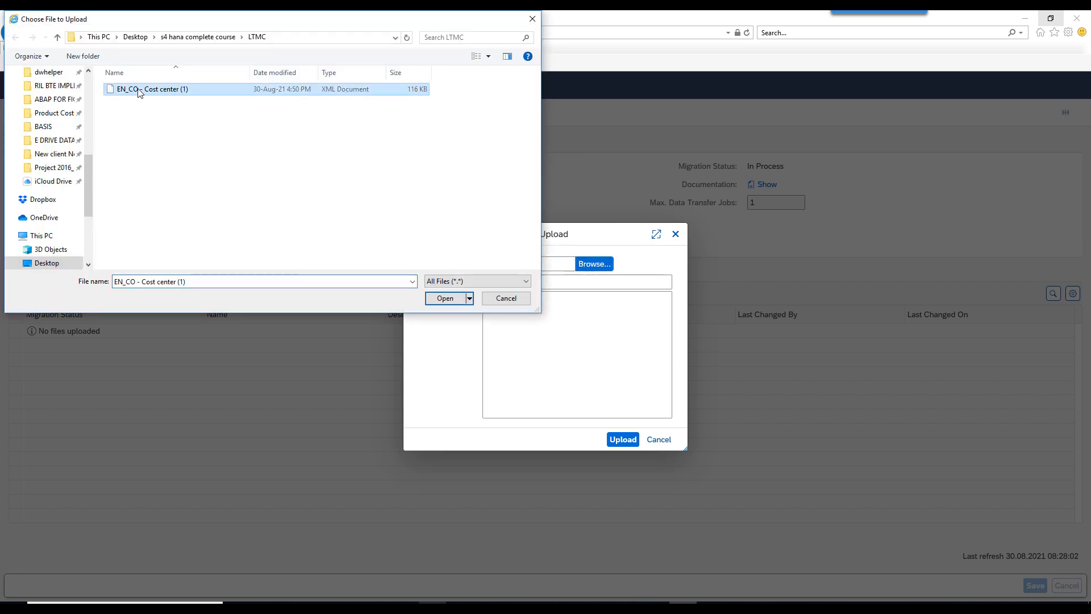
left_click(446, 300)
- Describe the upload as "Cost Center 9000" and add the comment "learning LTMC"
left_click(528, 283)
type("Cost Cent")
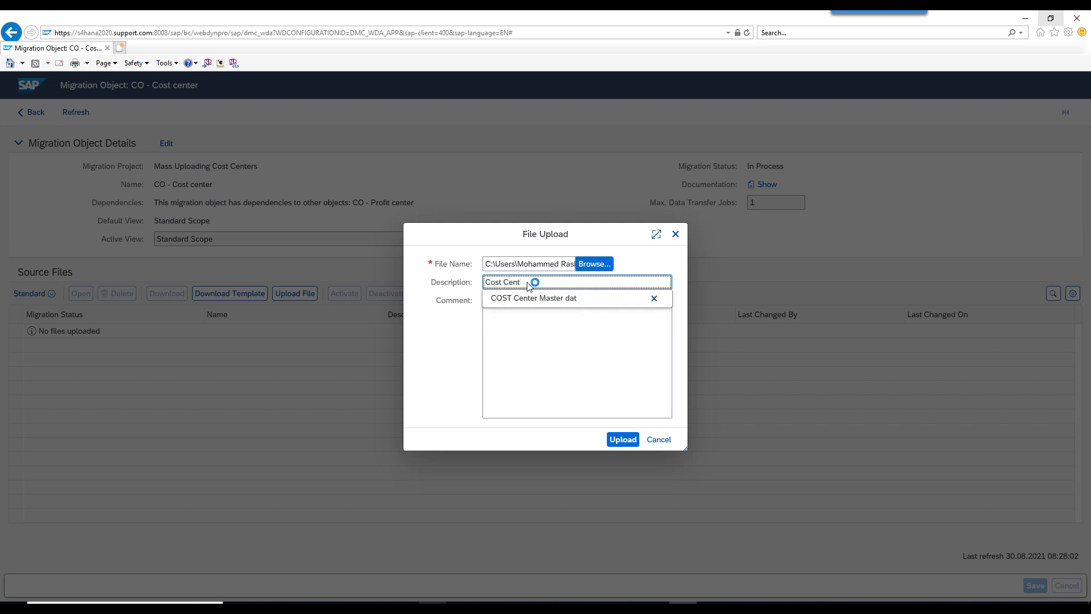
type("er 9000")
left_click(543, 319)
type("learning LTMC")
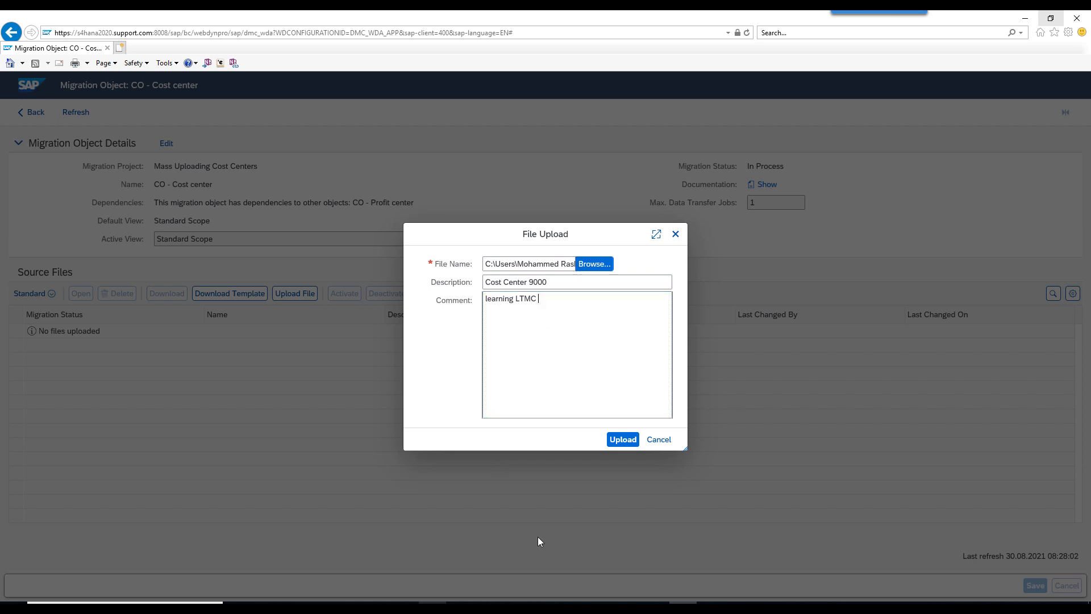
- Consult the Master Data overview in the configuration document in Acrobat Reader, and upload the cost center file in the browser
left_click(596, 562)
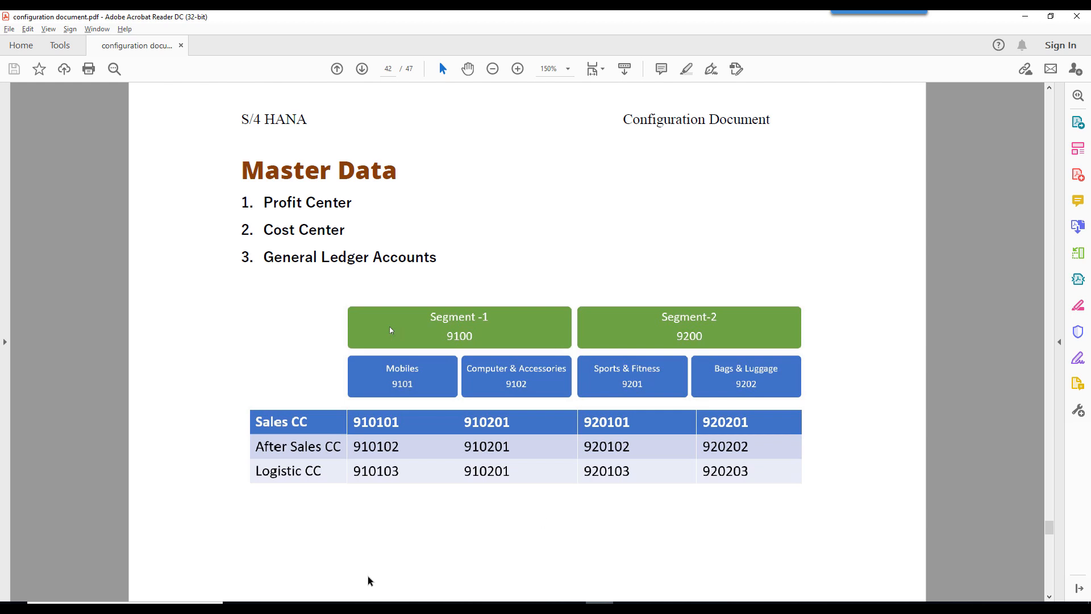
key("alt+Tab")
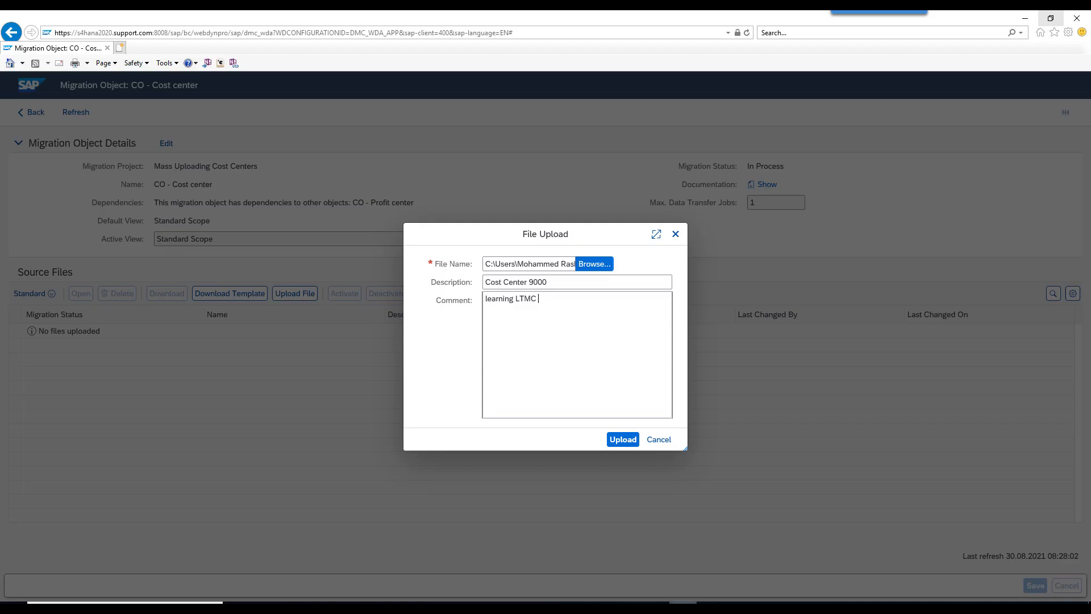
left_click(521, 331)
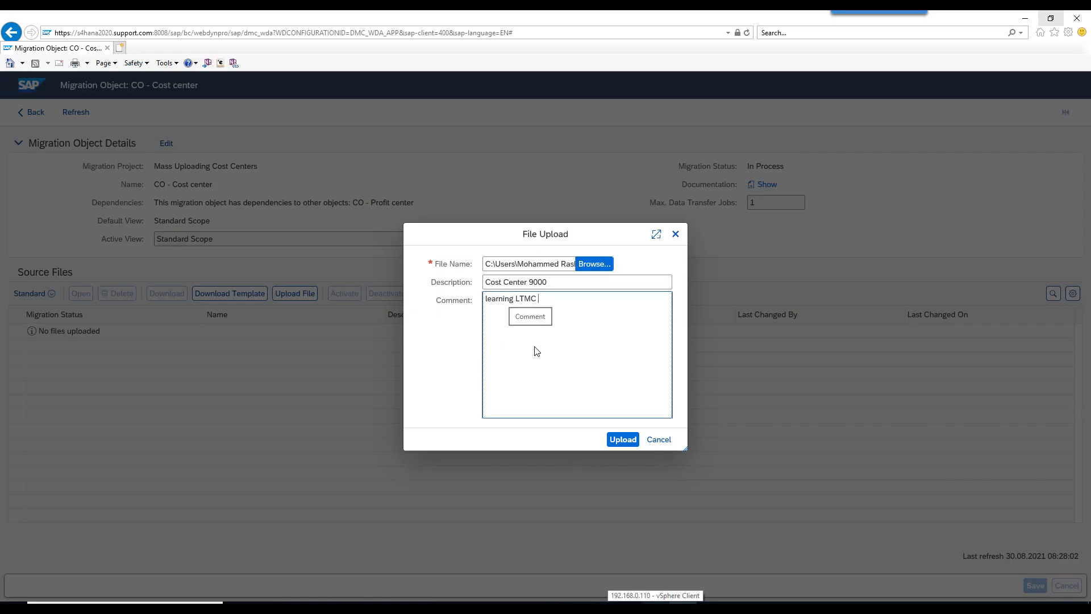
left_click(623, 440)
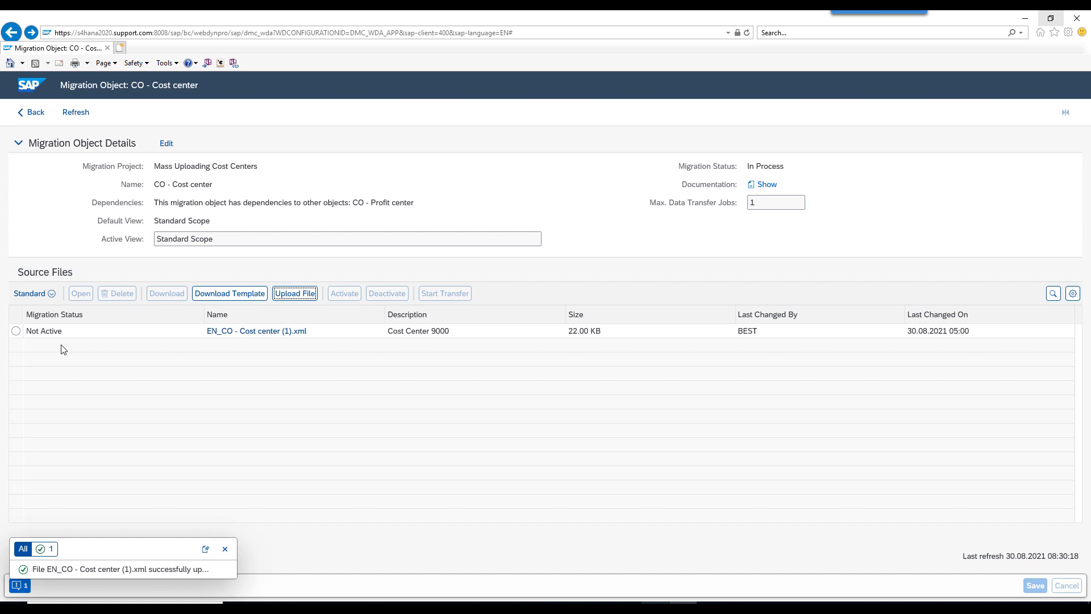
- Activate the uploaded file EN_CO - Cost center (1).xml and start its data transfer
left_click(16, 330)
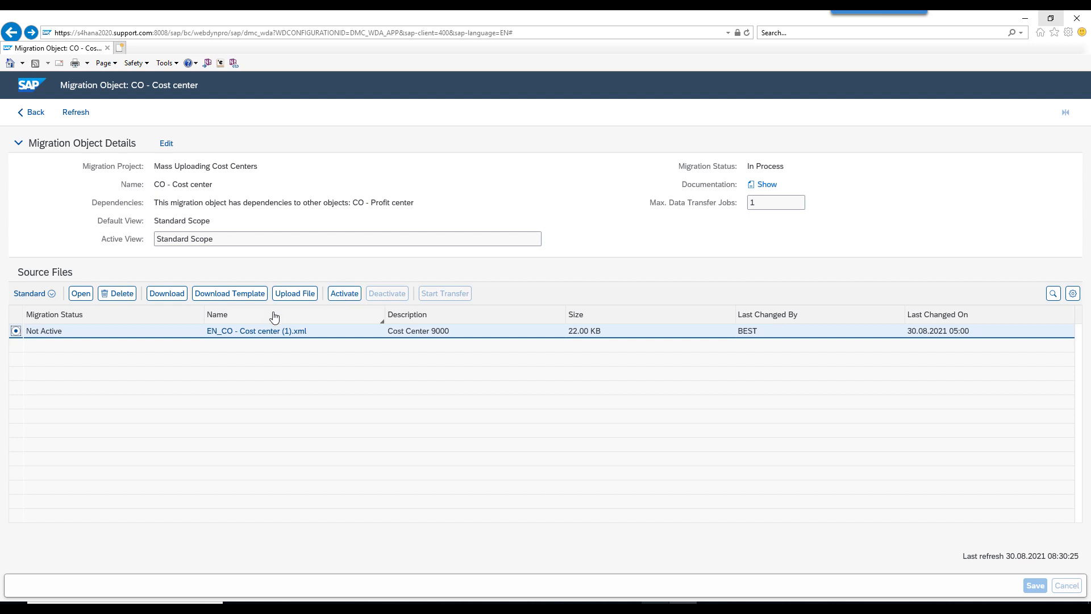
left_click(347, 294)
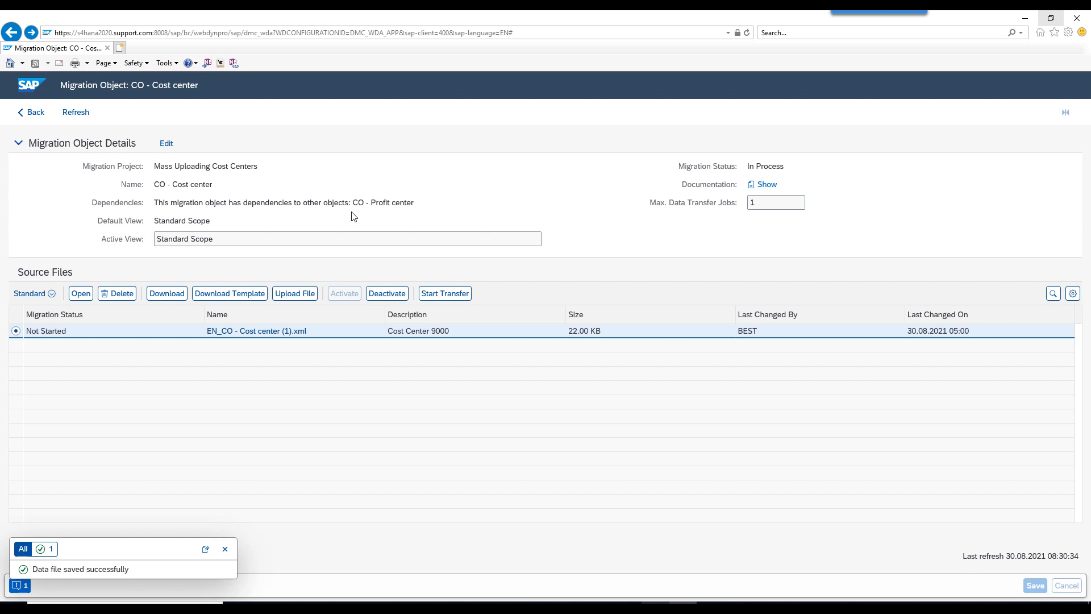
left_click(600, 606)
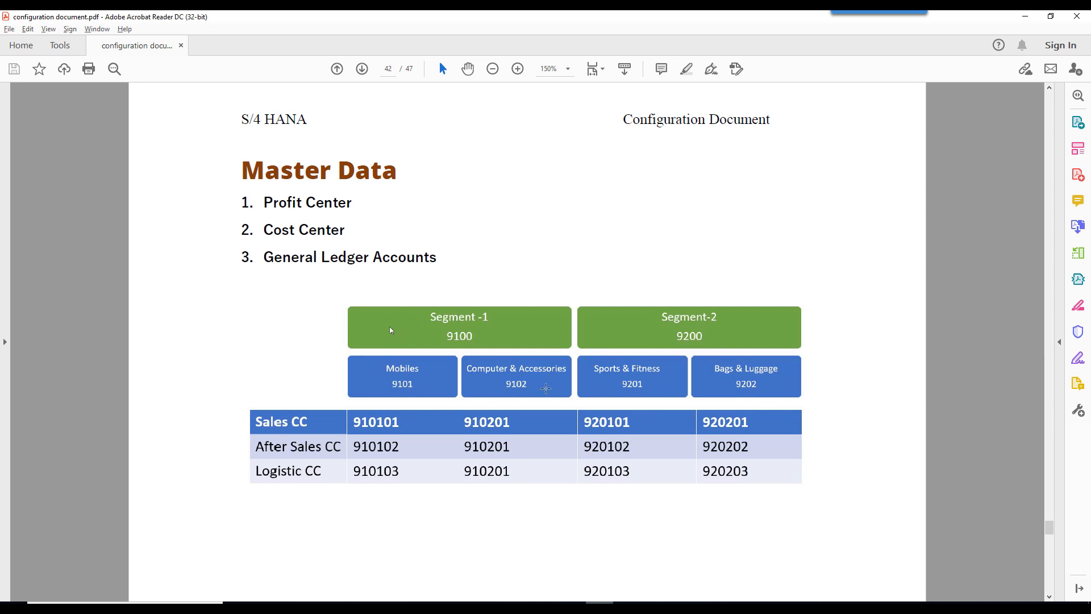
left_click(683, 606)
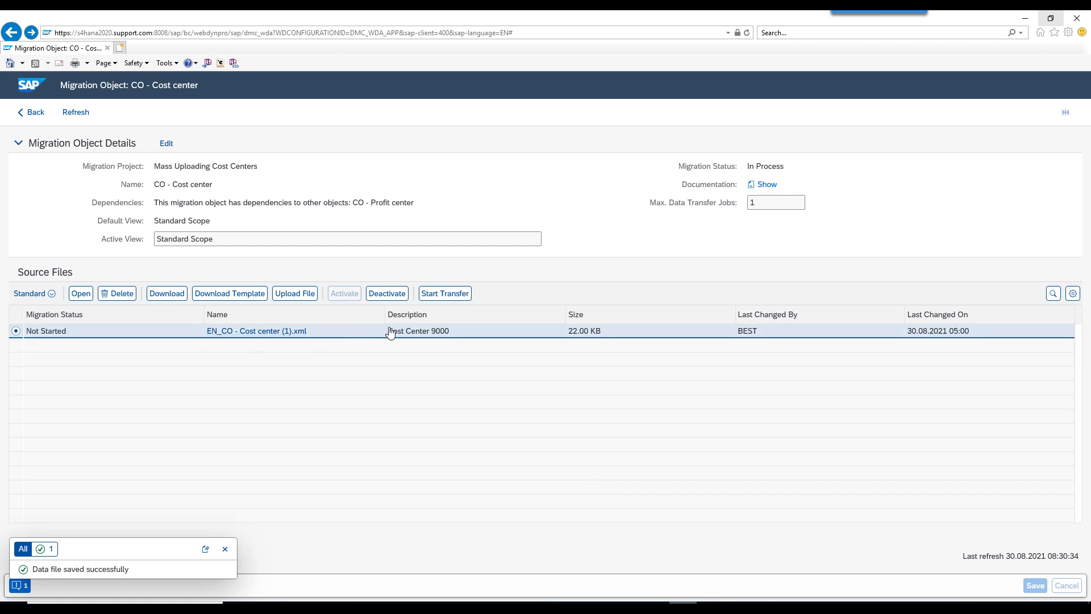
left_click(444, 296)
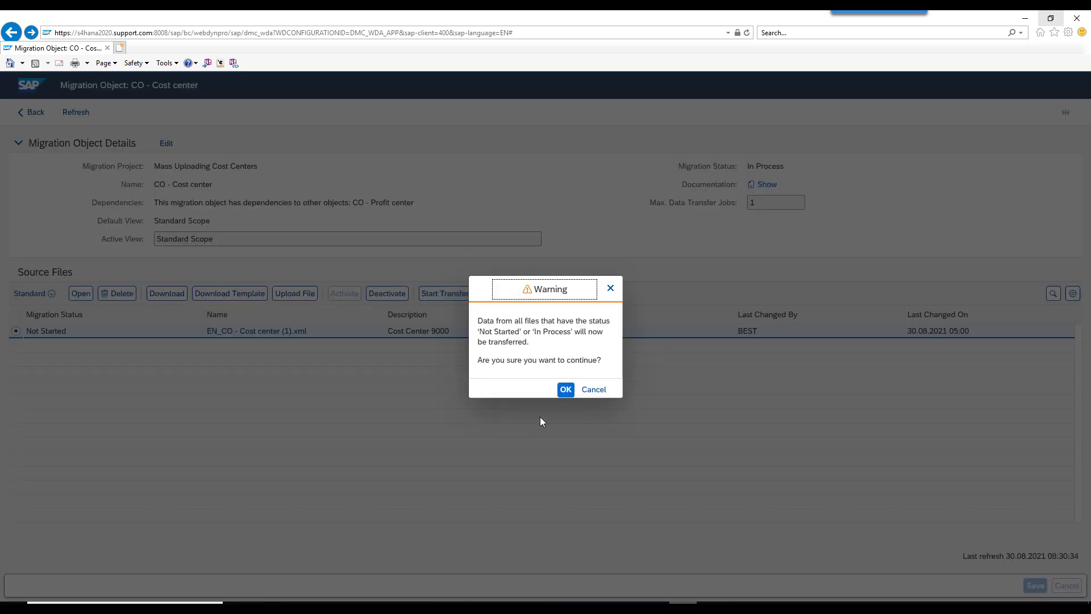
left_click(567, 388)
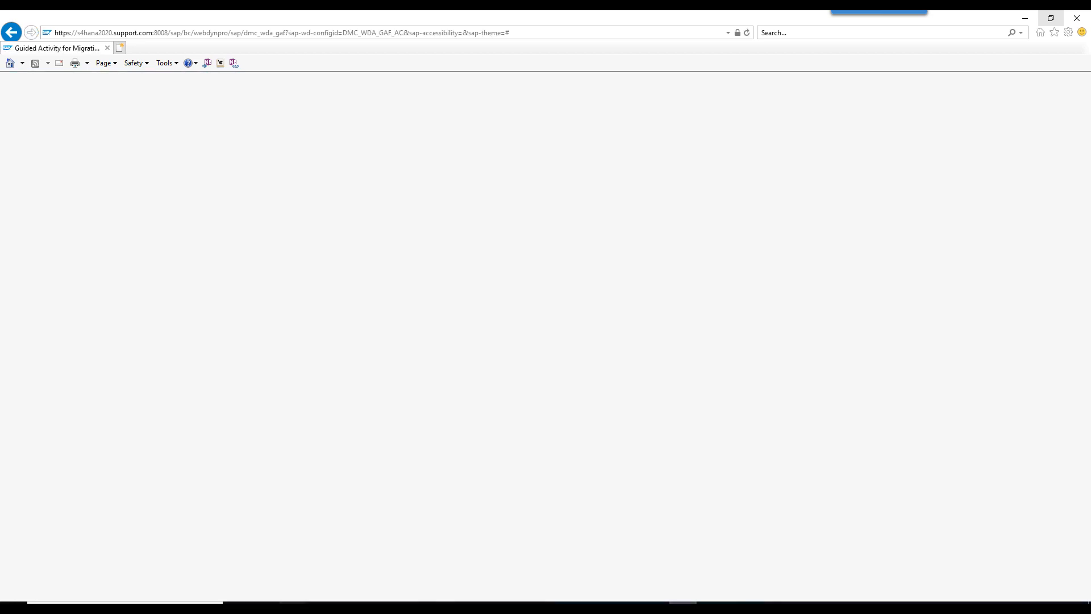
- Switch to SAP GUI and return from cost center 910101 to the initial screen of Display Cost Center
mouse_move(293, 607)
left_click(336, 563)
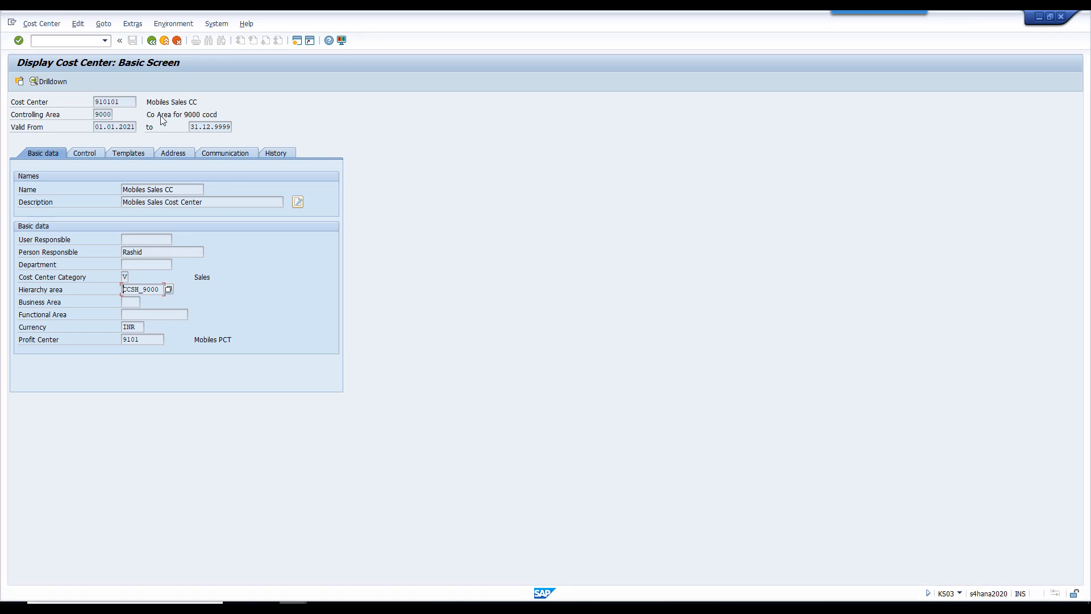
left_click(151, 41)
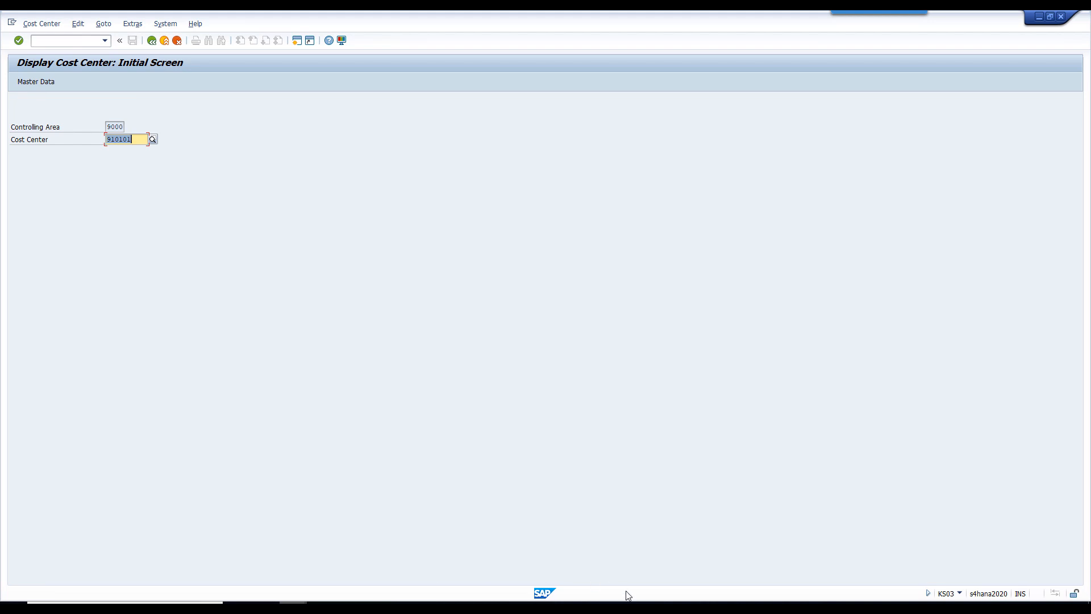
- In Notepad, replace the text with the lines "01- CREATE", "02- CHANGE" and "03 - DISPLAY", and add the code KS01
left_click(627, 607)
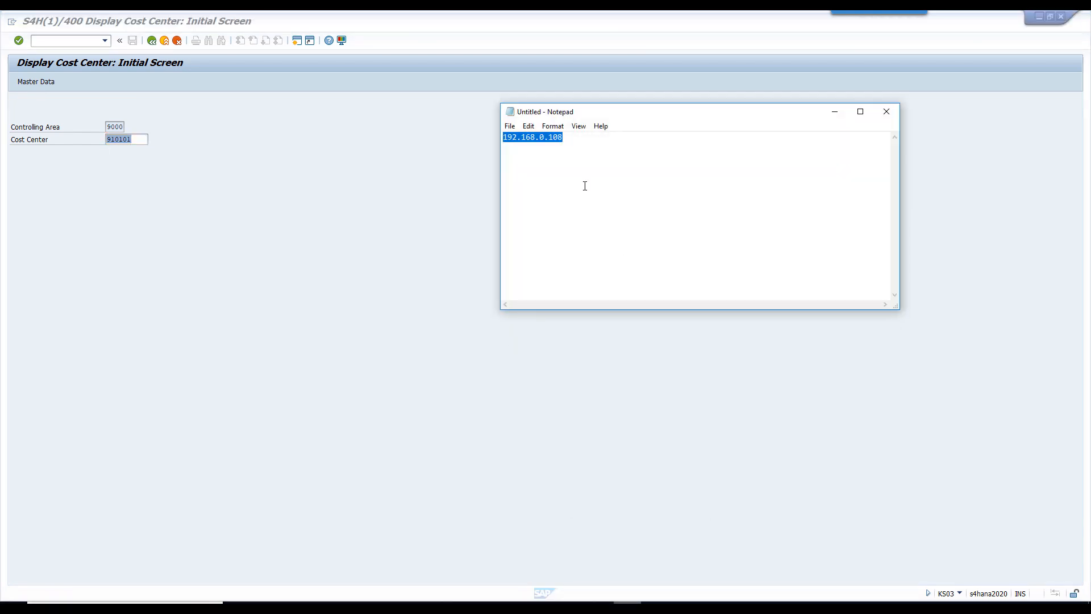
key("BackSpace")
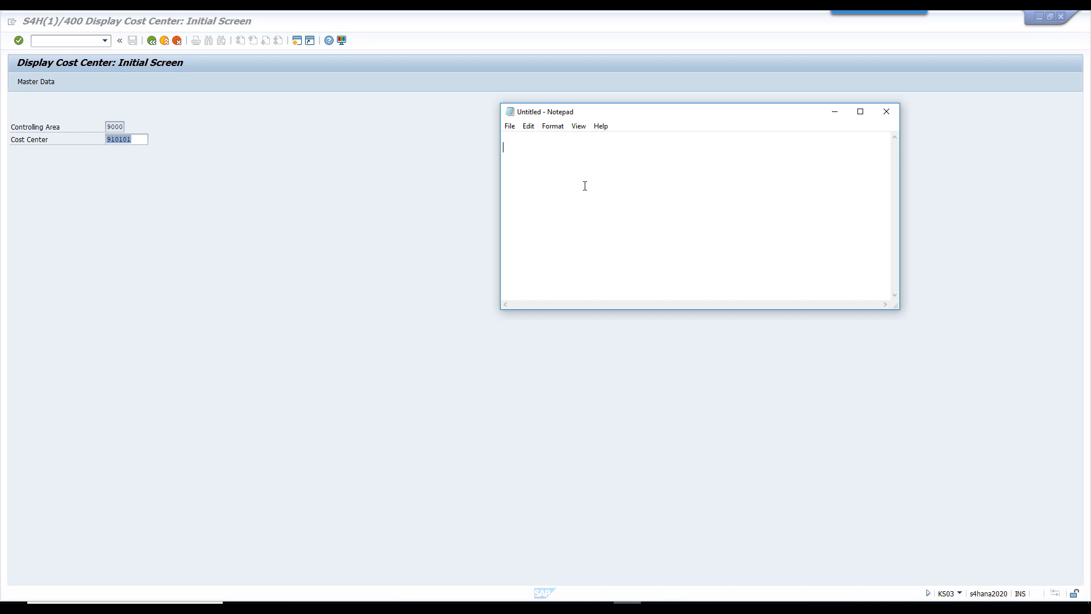
type("01- CREATE")
key("Return")
type("02- CHANGE")
key("Return")
type("03 - DISPLAY")
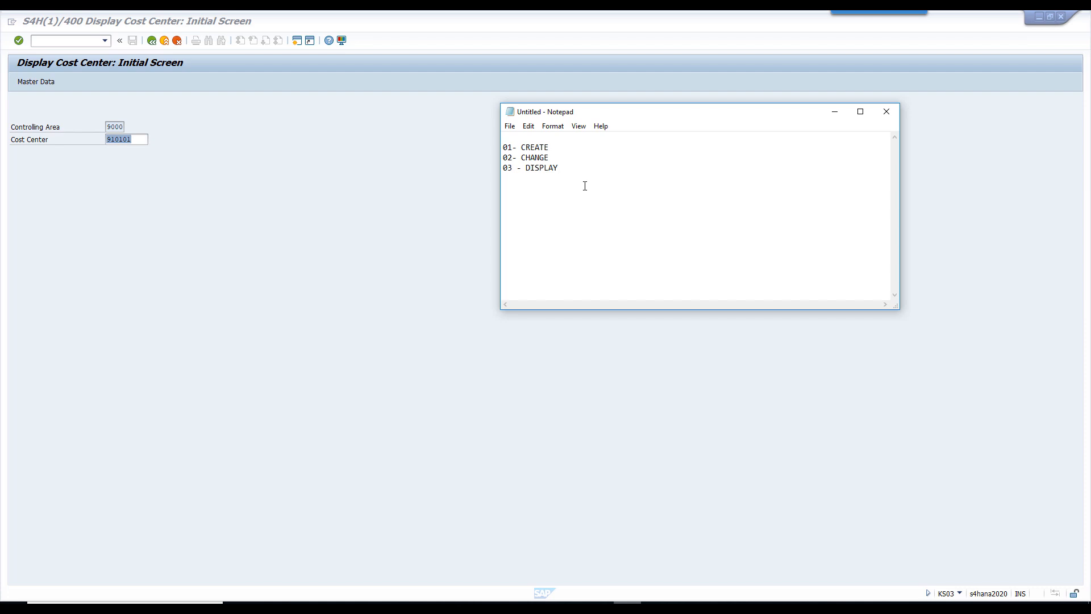
key("Up")
type("KS01")
left_click_drag(572, 167, 597, 166)
- List the existing cost centers of controlling area 9000 in SAP GUI and in the Manage Cost Centers app in Chrome
left_click(159, 149)
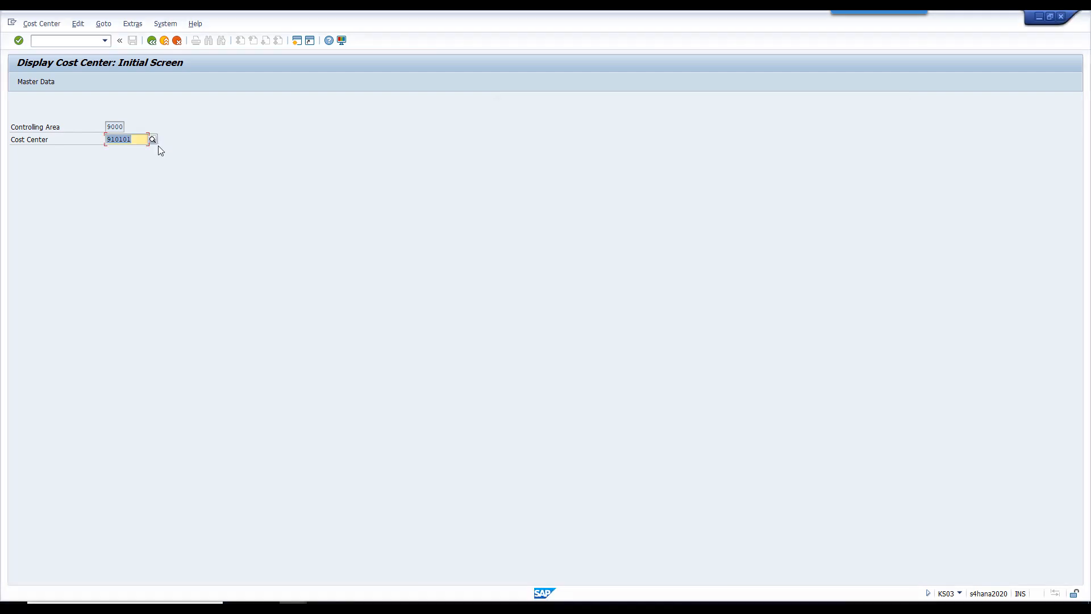
left_click(152, 140)
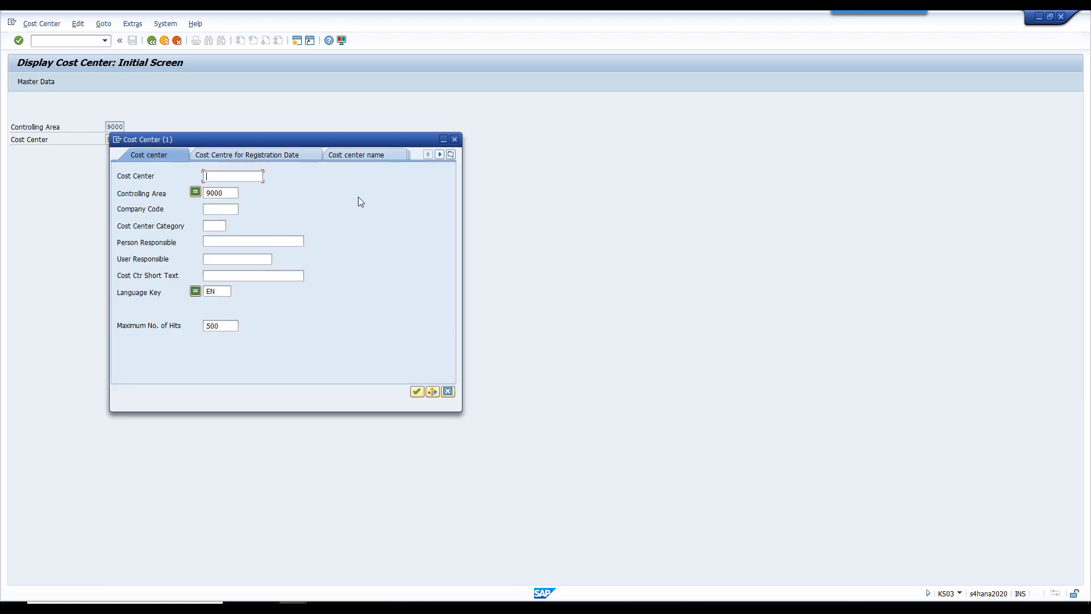
key("Return")
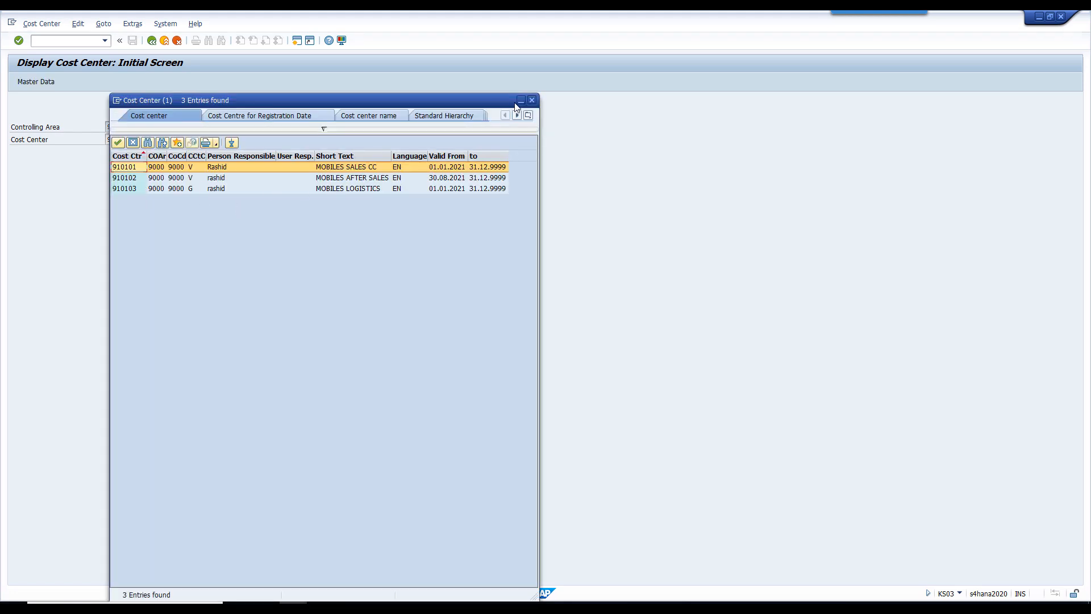
left_click(532, 100)
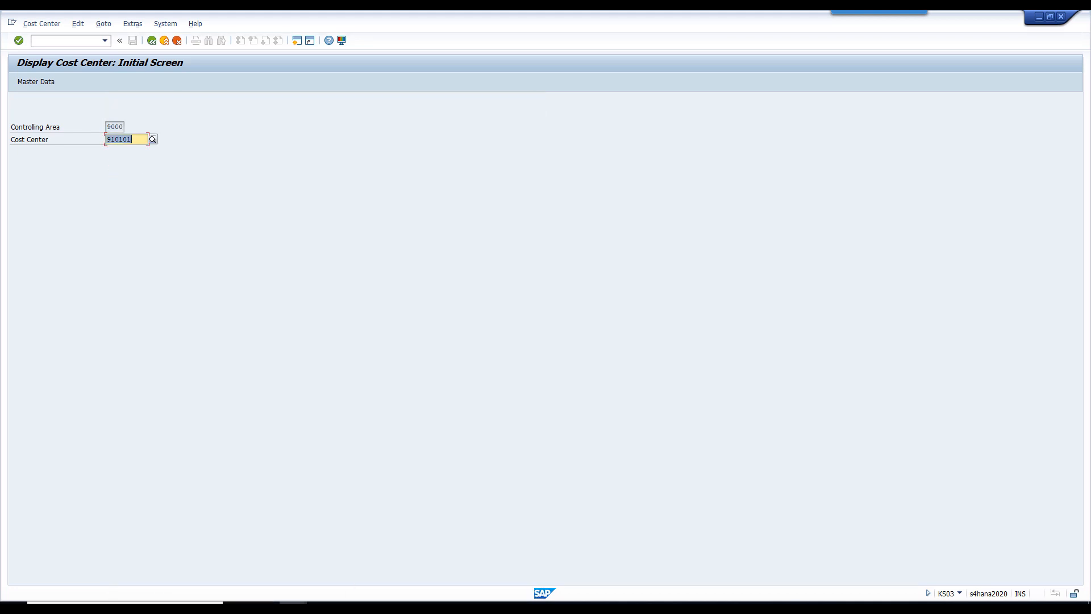
left_click(321, 606)
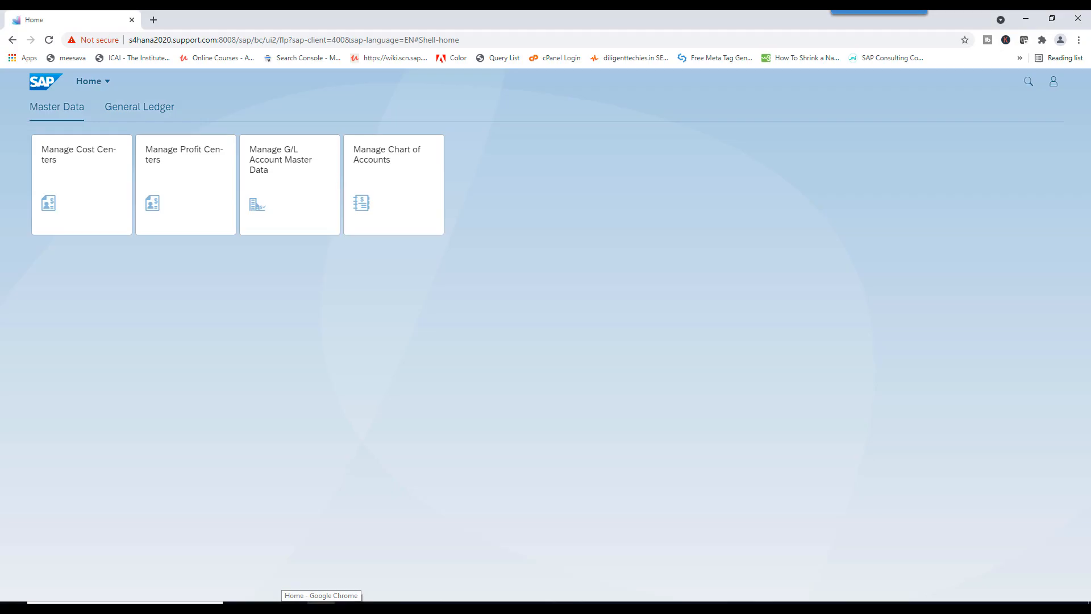
left_click(70, 182)
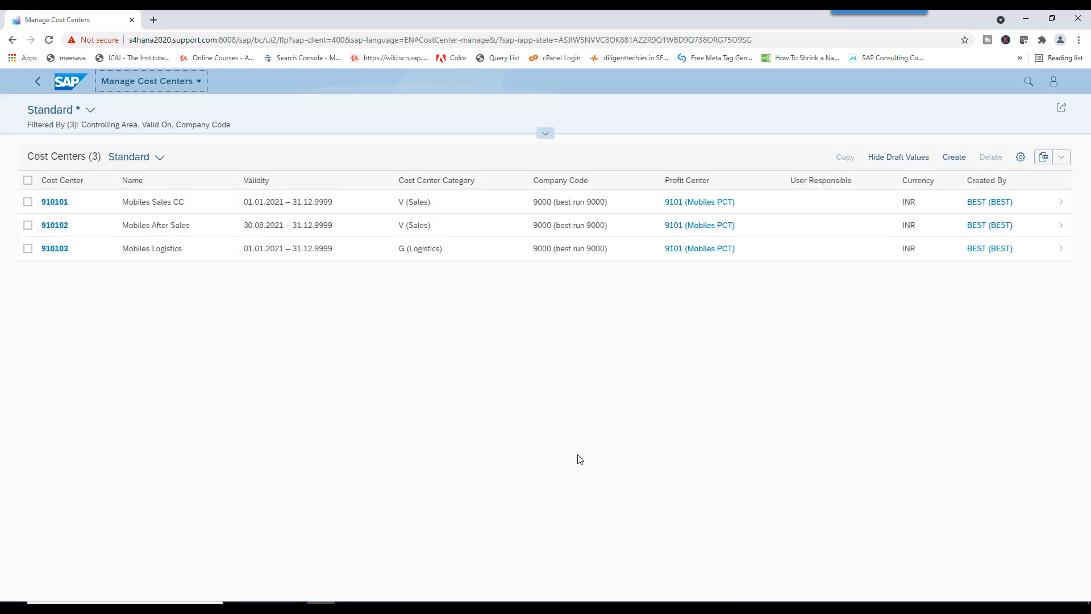
- Return to the migration activity in Internet Explorer, close the data validation progress and proceed to Convert Values
left_click(656, 605)
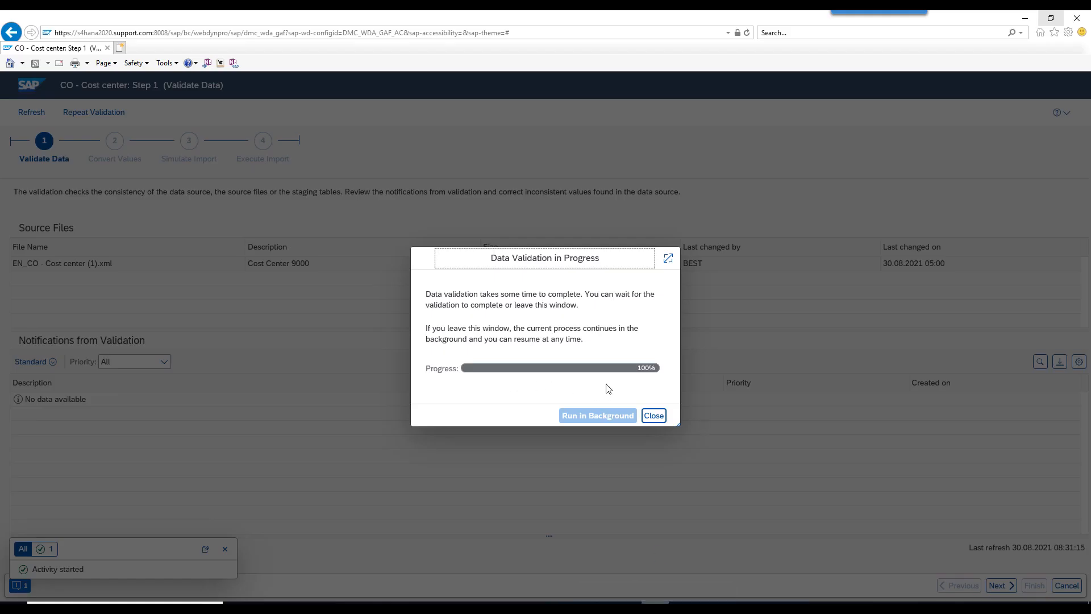
left_click(654, 417)
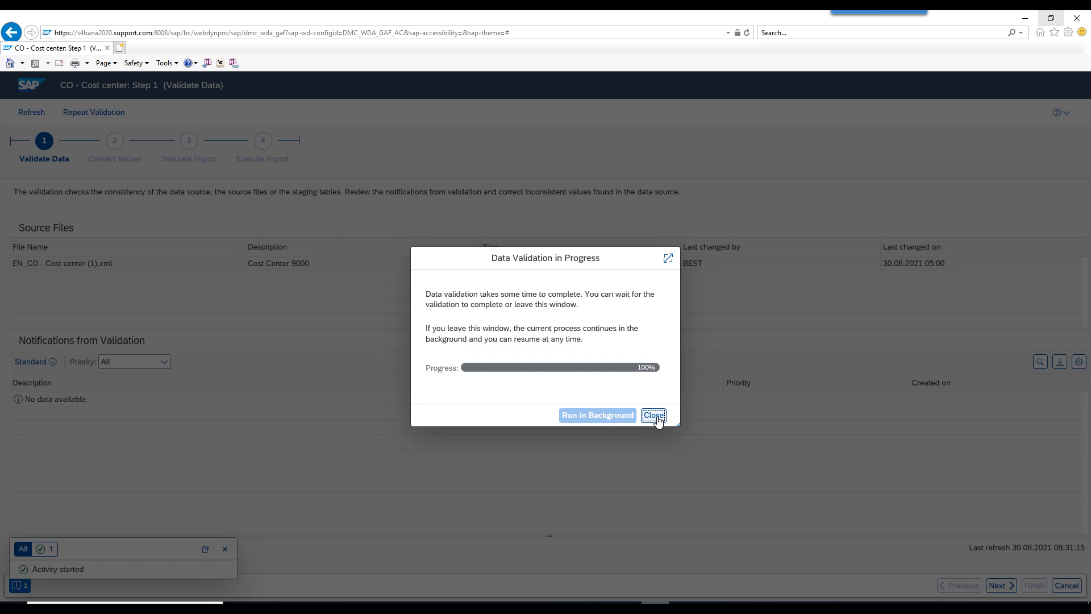
left_click(654, 416)
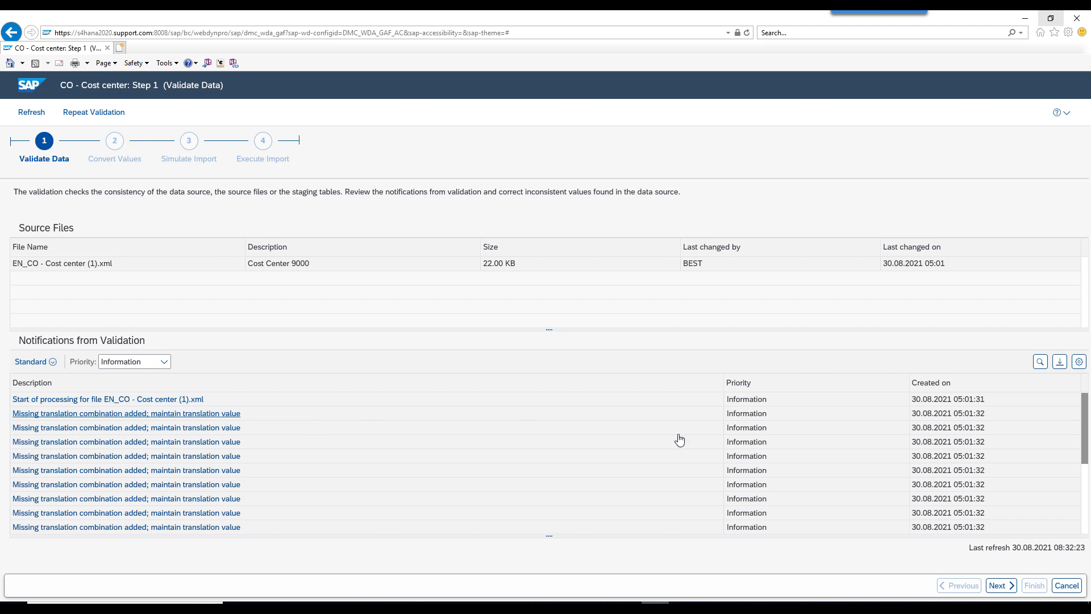
left_click(1000, 586)
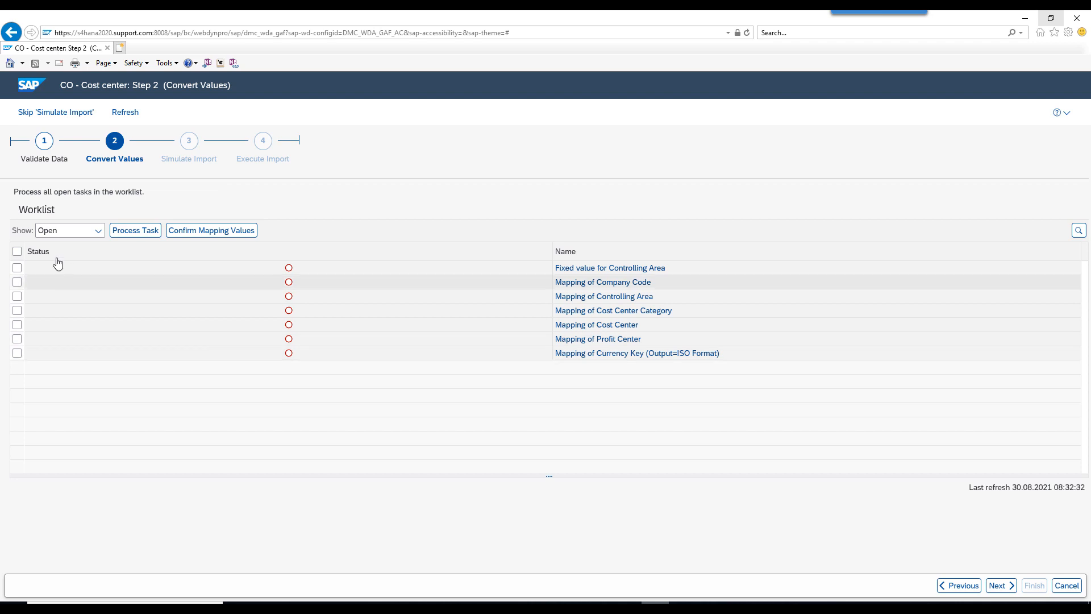
- Select all open tasks in the Convert Values worklist and confirm their mapping values
left_click(17, 253)
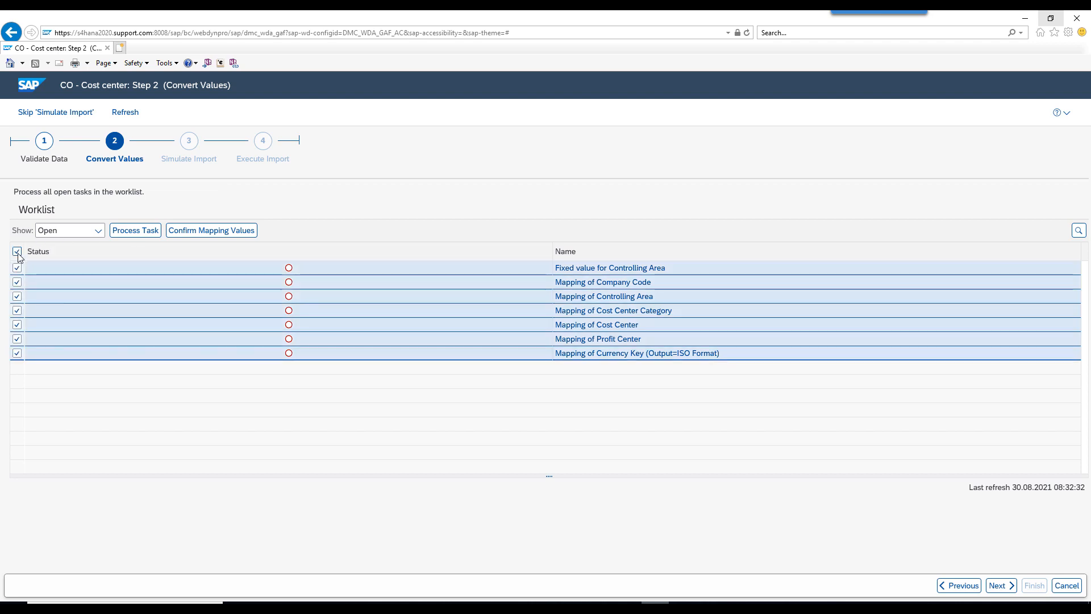
left_click(219, 232)
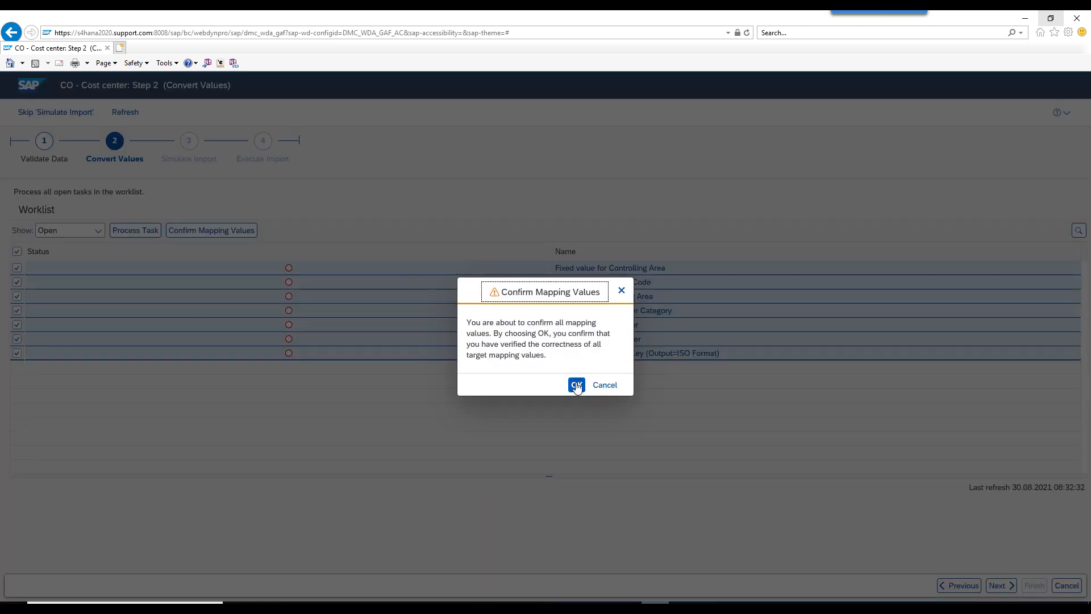
left_click(576, 382)
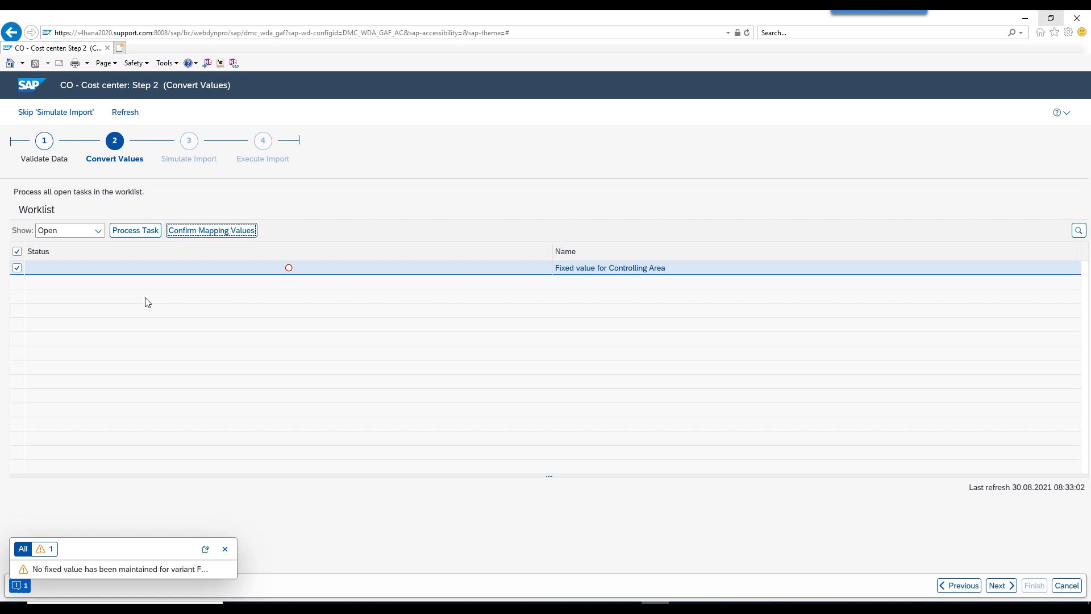
- Process the open Fixed value for Controlling Area task, set its Customizing value to controlling area 9000 and save it
left_click(137, 235)
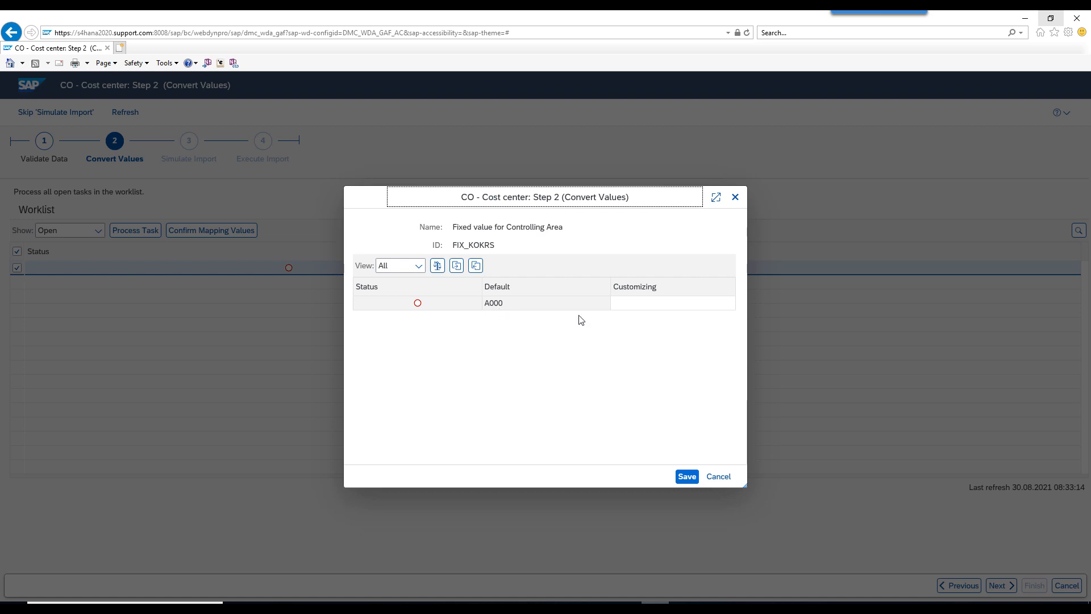
left_click(644, 310)
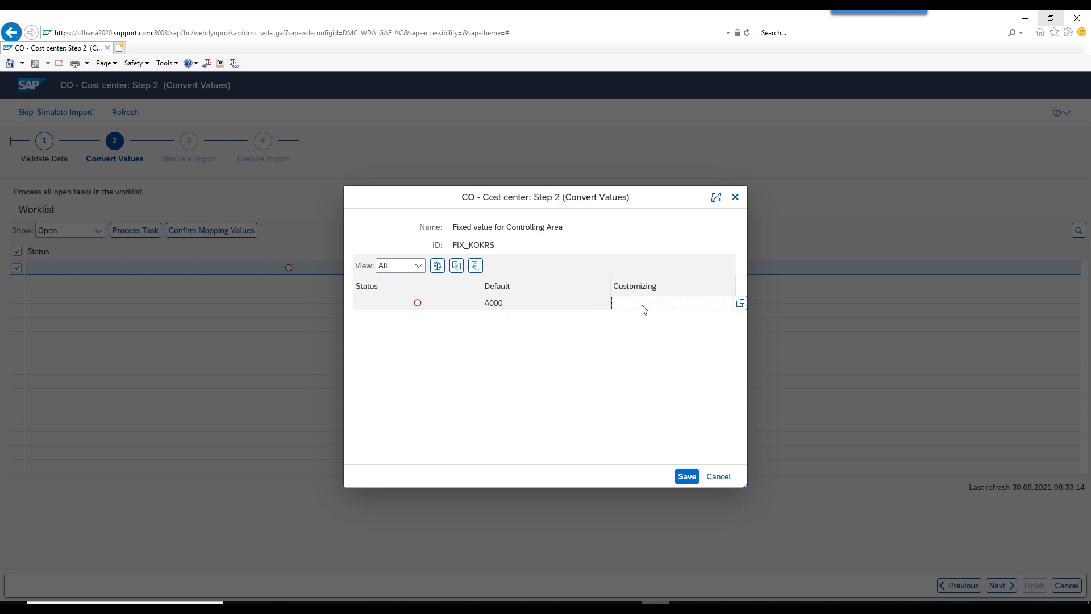
left_click(740, 306)
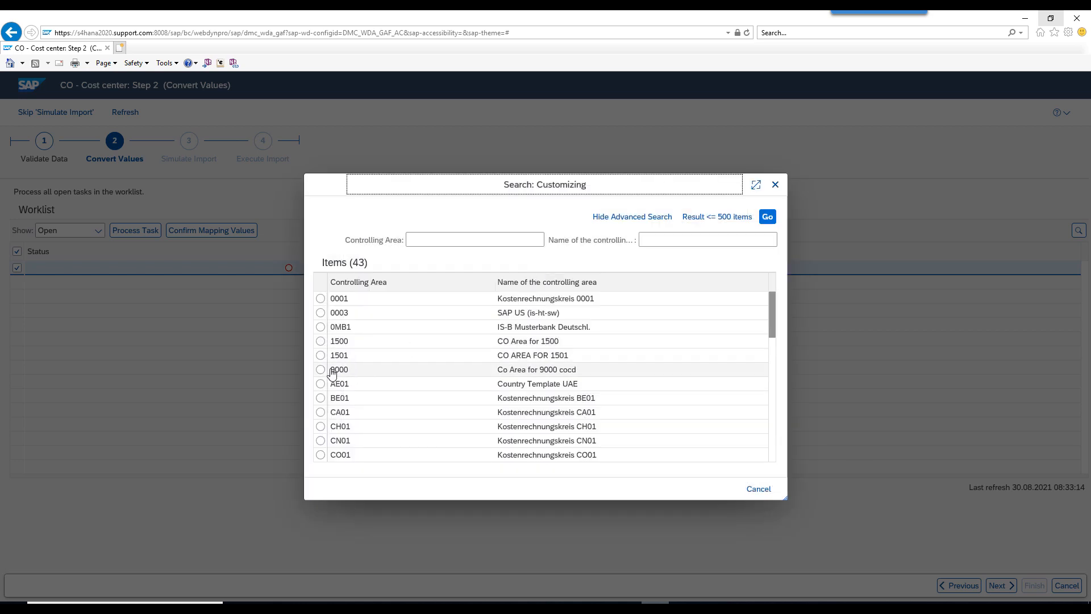
left_click(321, 369)
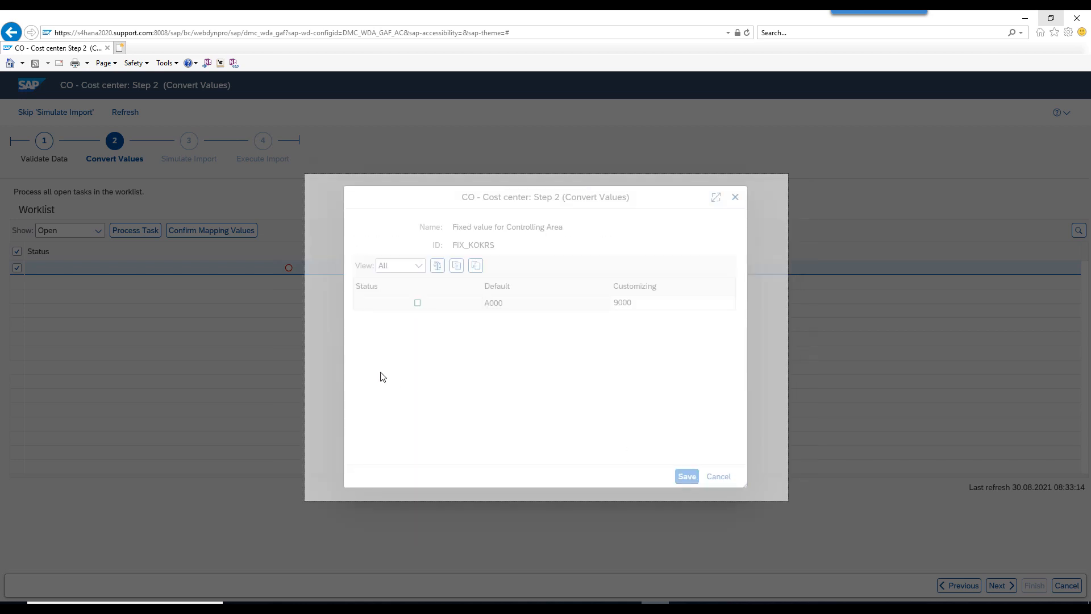
left_click(687, 477)
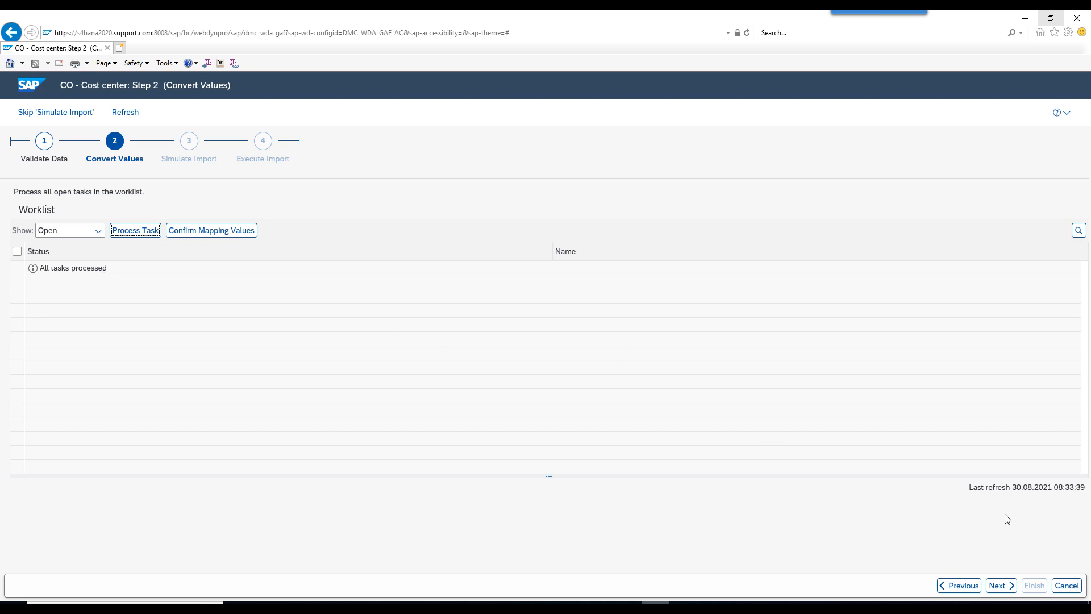
- Run the import simulation for the cost center file, close its progress and check the notification priority options
left_click(1000, 590)
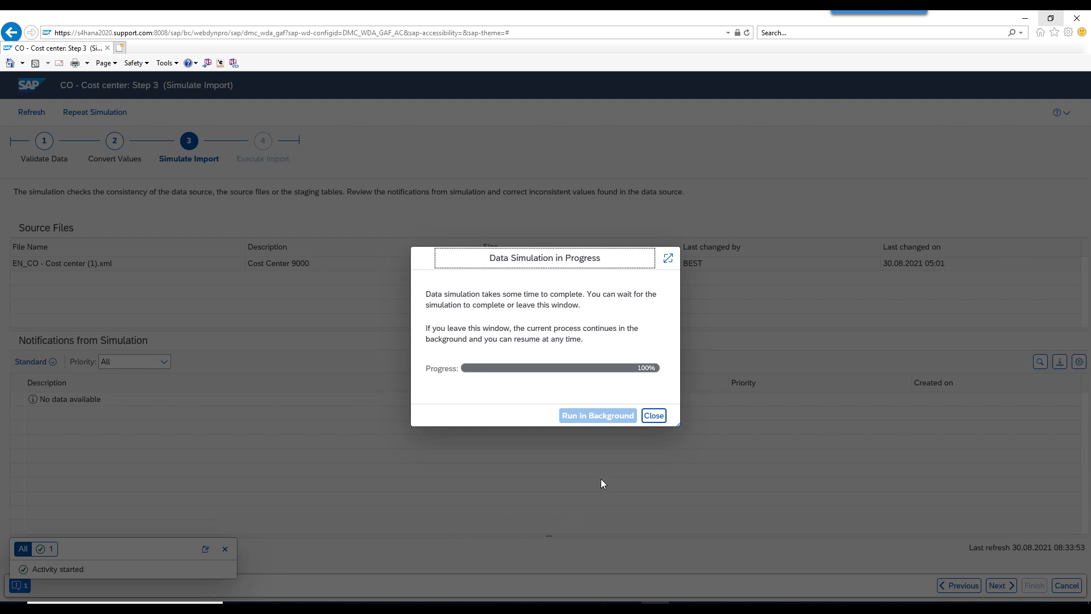
left_click(653, 415)
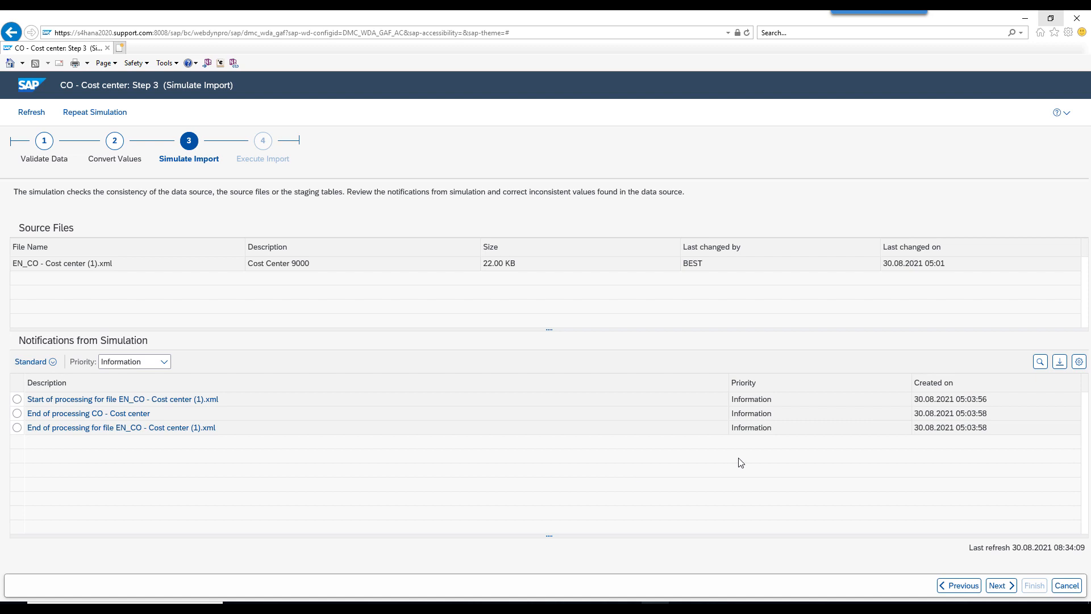
left_click(164, 363)
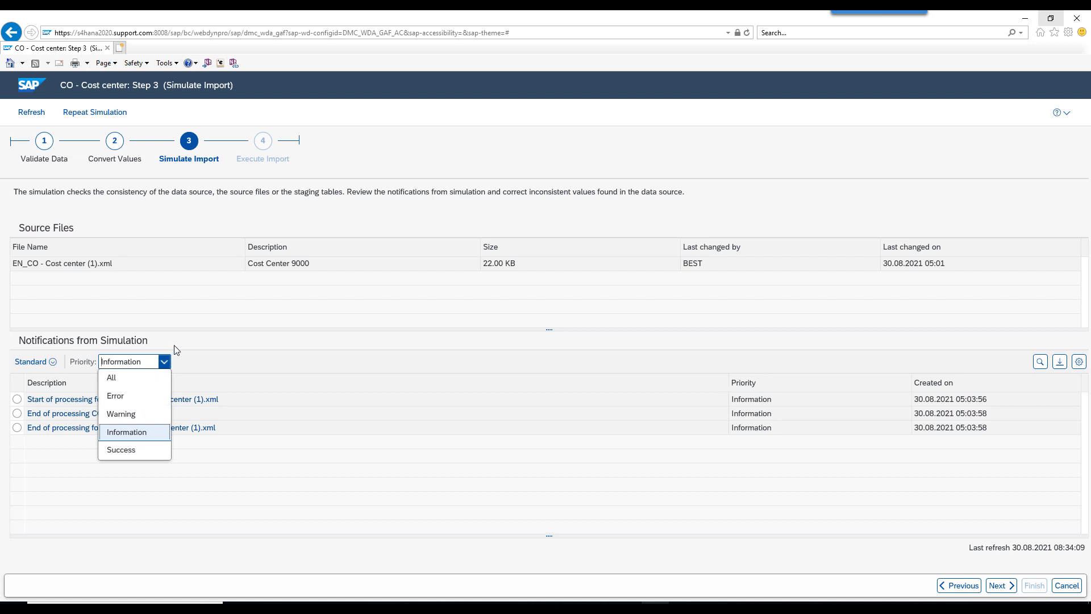
left_click(256, 348)
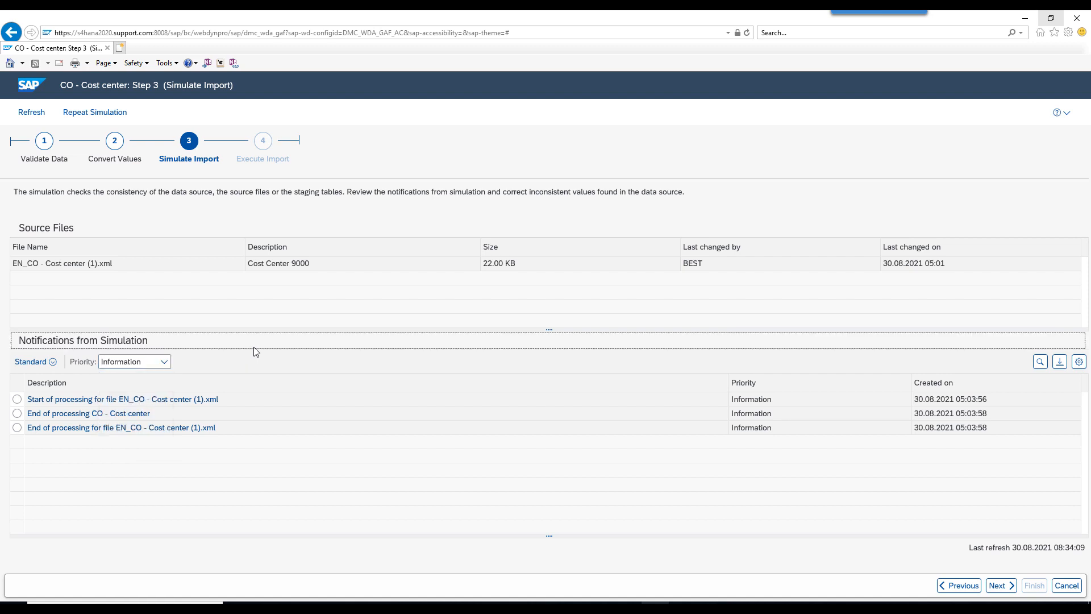
- Execute the import of the cost center file and close the data import progress
left_click(994, 589)
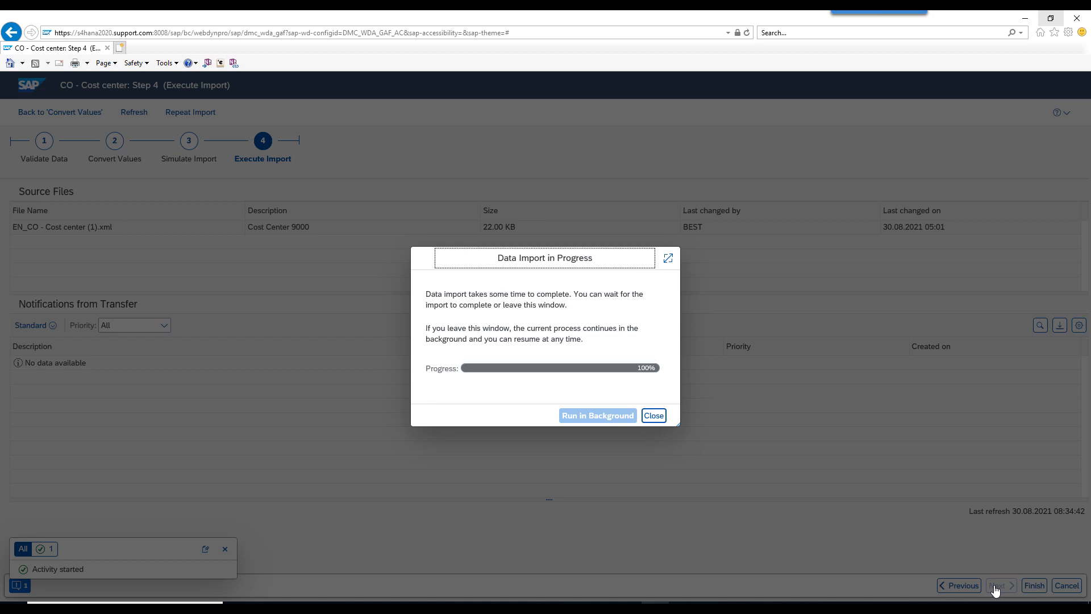
left_click(653, 416)
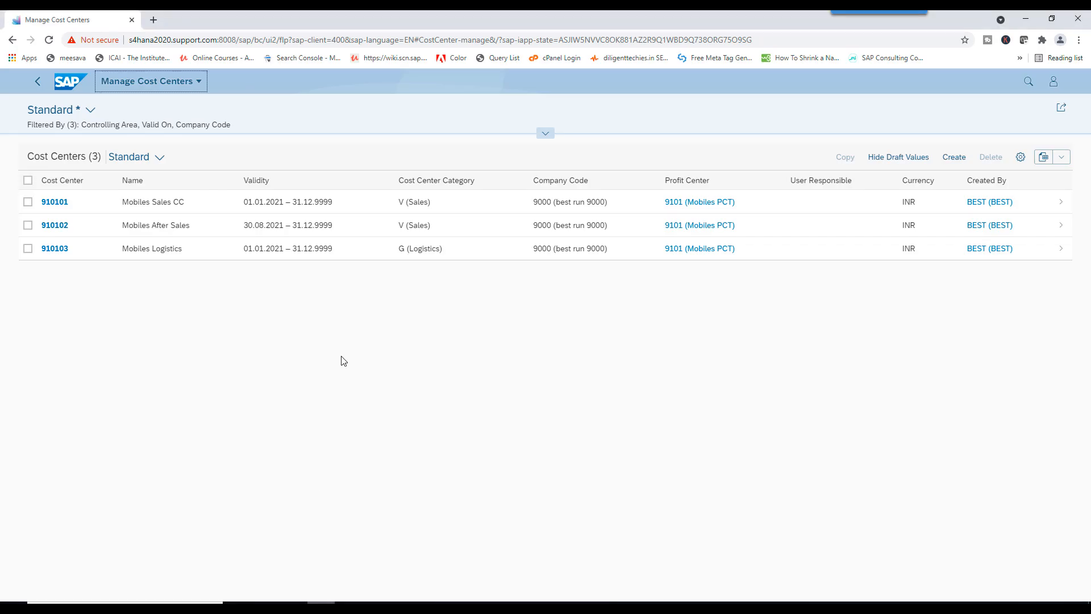
- Switch to Chrome and leave Manage Cost Centers for the SAP Fiori launchpad home page
left_click(76, 83)
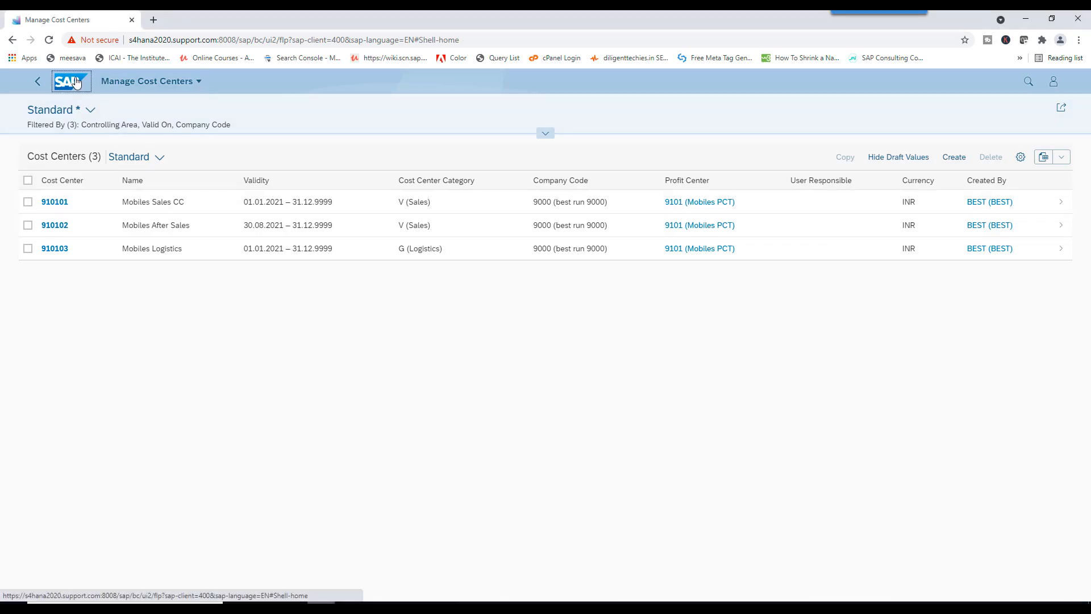
left_click(79, 176)
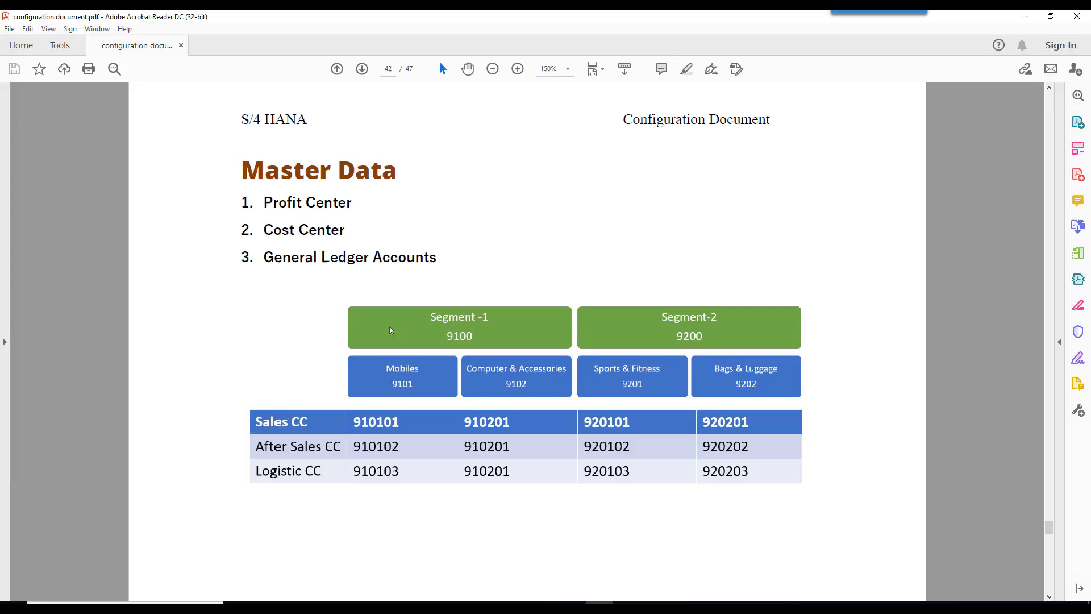
- In Adobe Acrobat Reader, look through configuration document.pdf from the Master Data page to the Create General Ledgers section
left_click(618, 571)
scroll(590, 445, "down", 10)
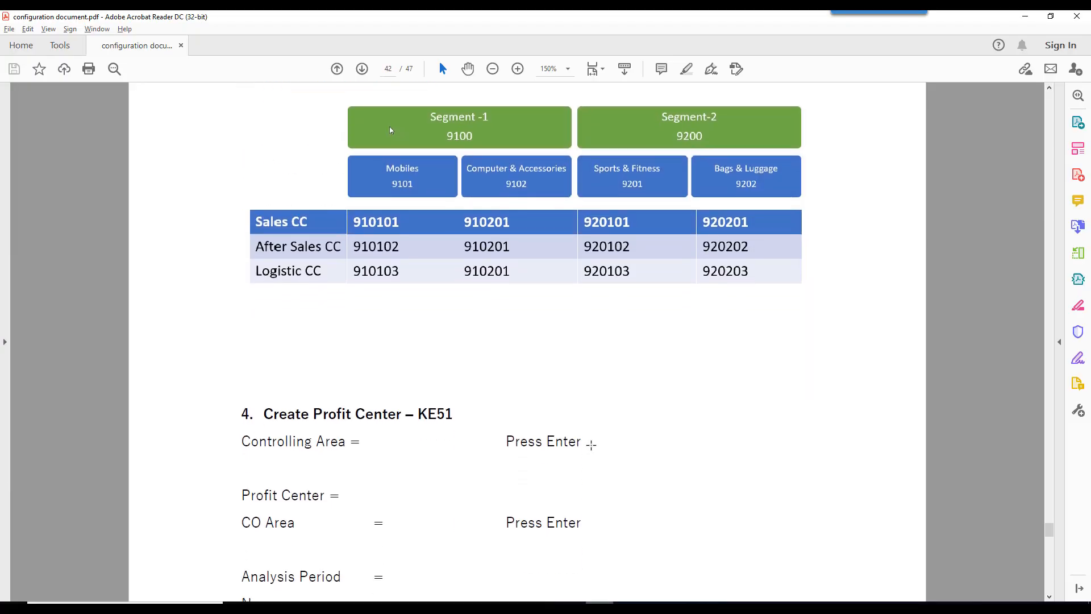
scroll(500, 409, "down", 12)
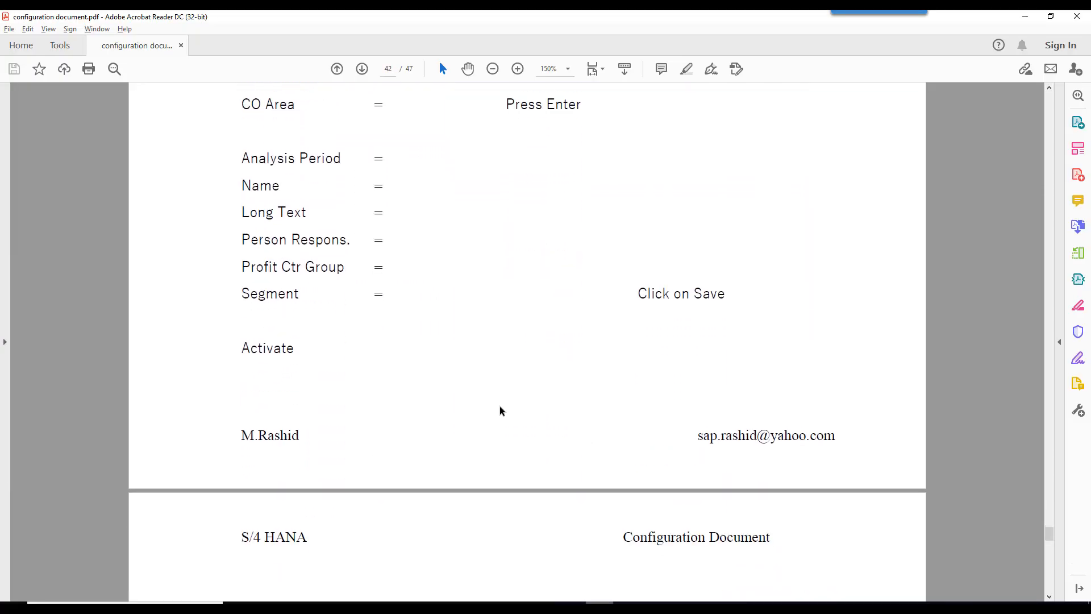
scroll(500, 409, "down", 18)
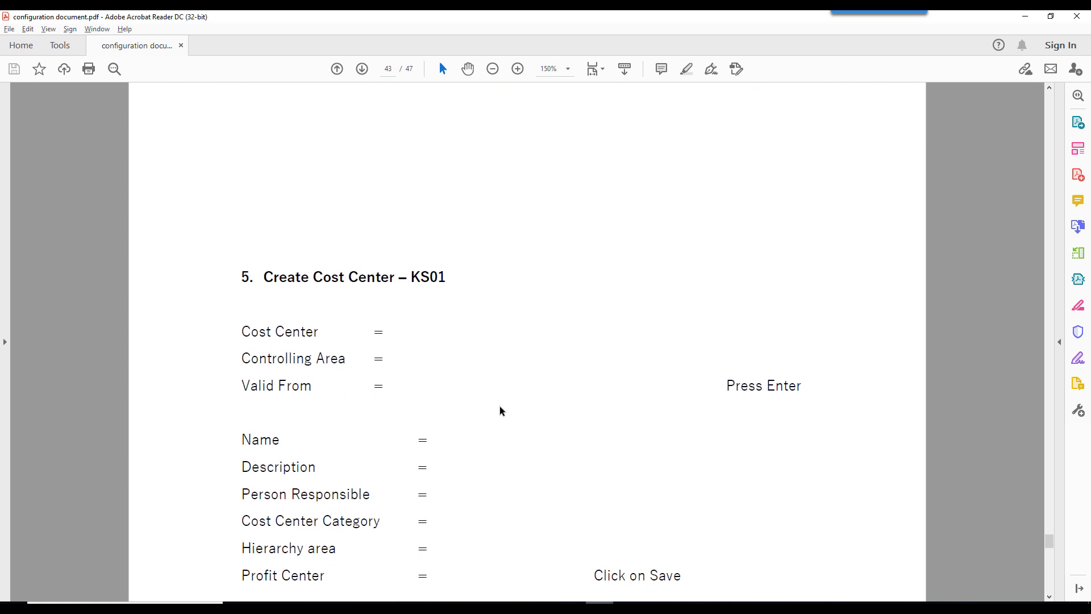
scroll(587, 275, "down", 15)
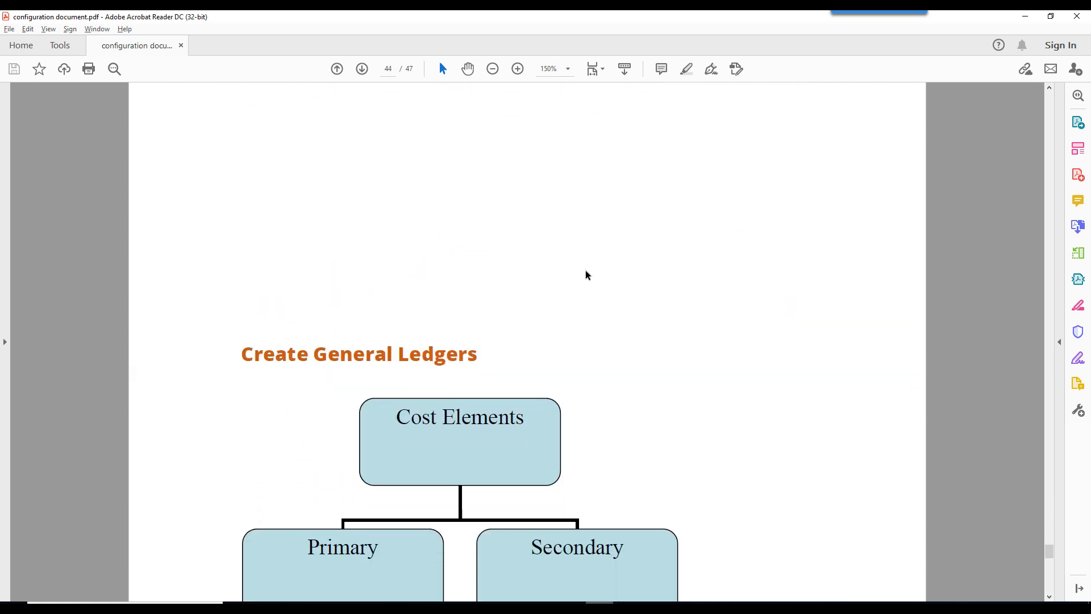